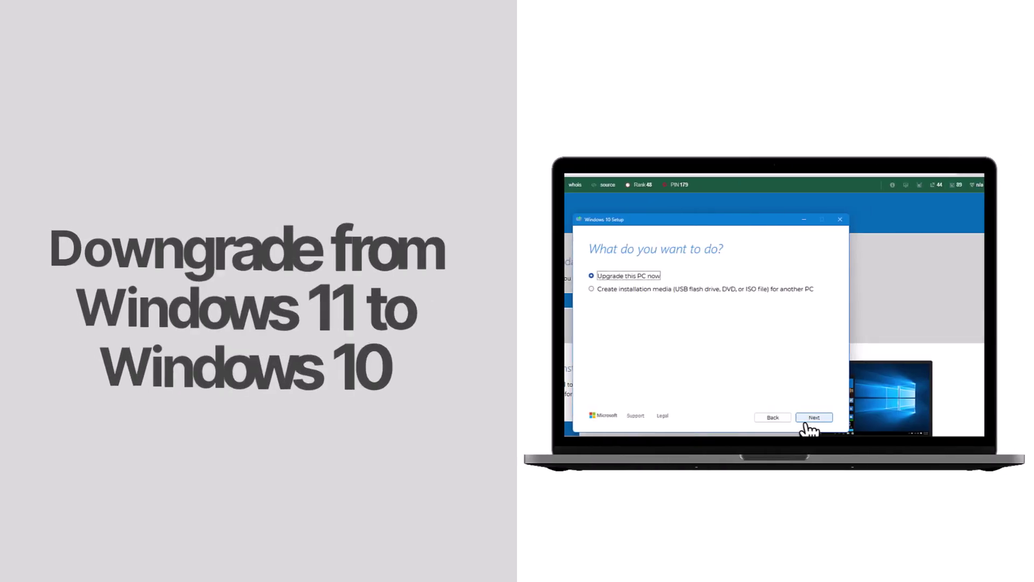
Search Google for 'Download windows microsoft' and go to Microsoft's Windows 10 download page
{"action": "left_click", "coordinate": [814, 418]}
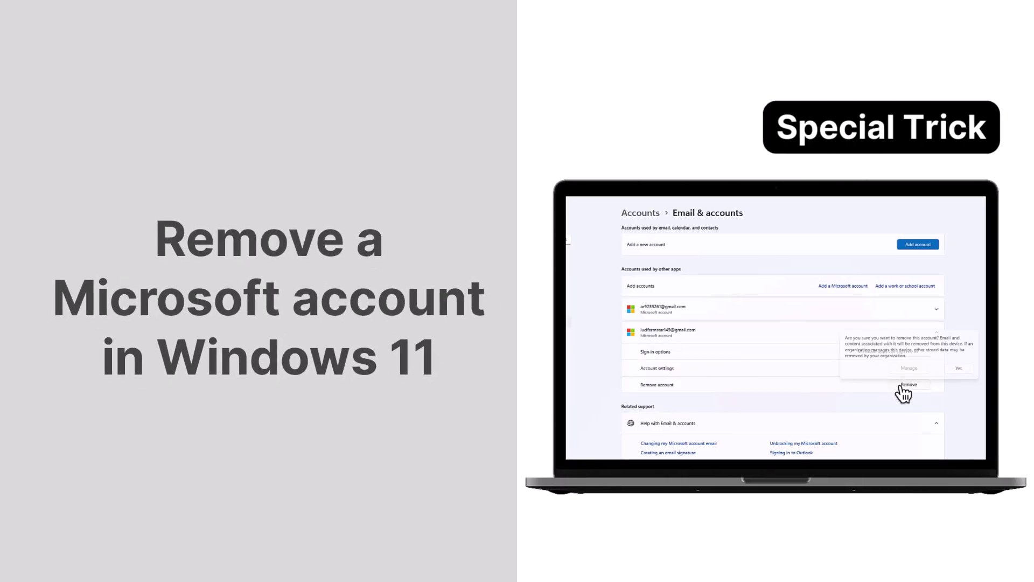
{"action": "left_click", "coordinate": [959, 374]}
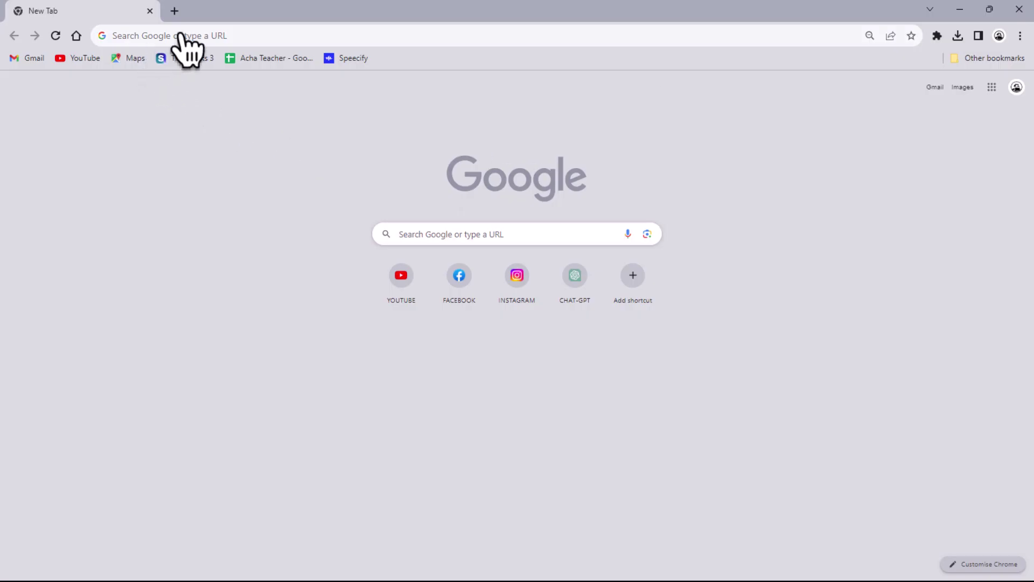
{"action": "left_click", "coordinate": [183, 36]}
{"action": "type", "text": "Download "}
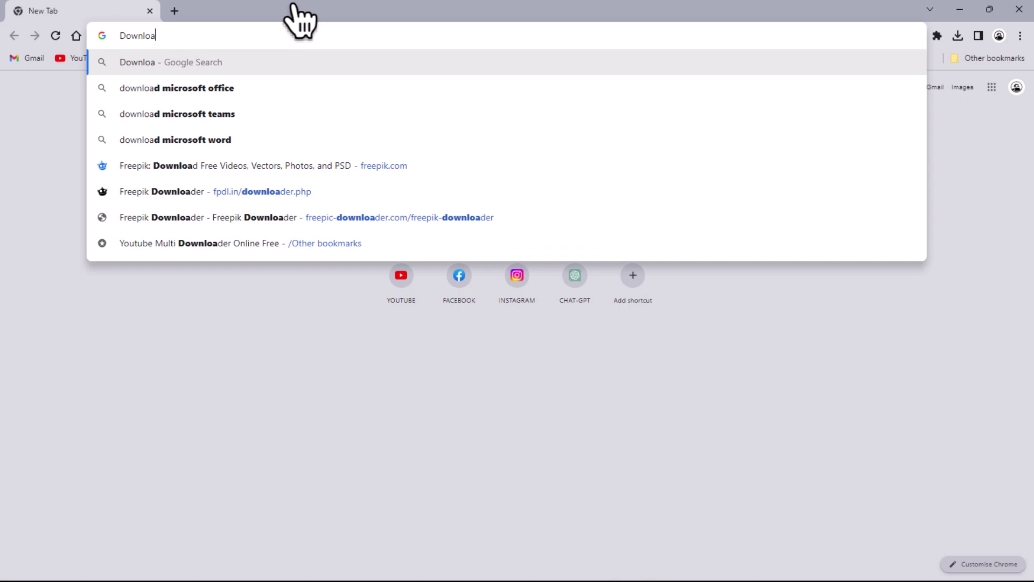
{"action": "type", "text": "windows micro"}
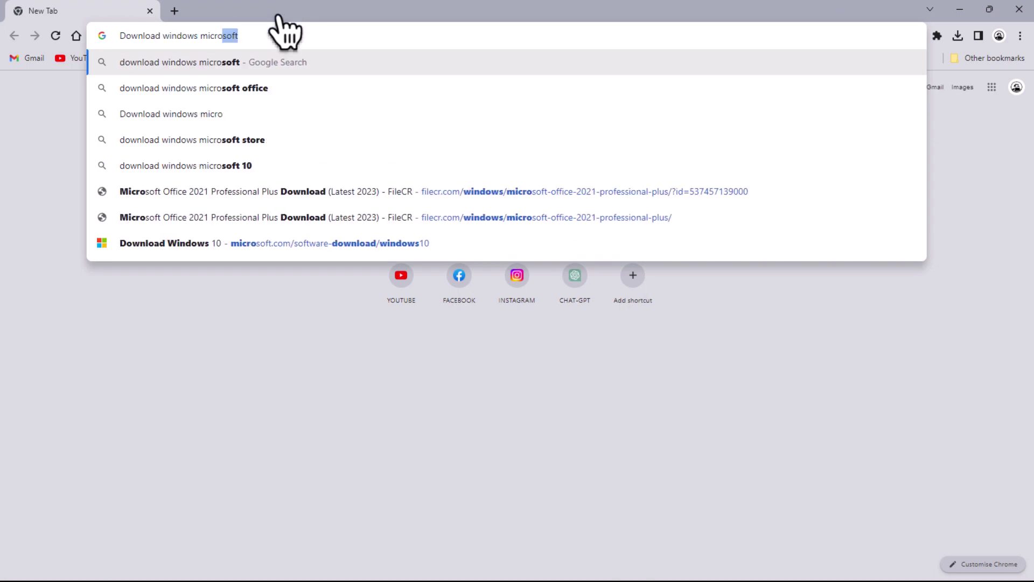
{"action": "key", "text": "Return"}
{"action": "left_click", "coordinate": [151, 178]}
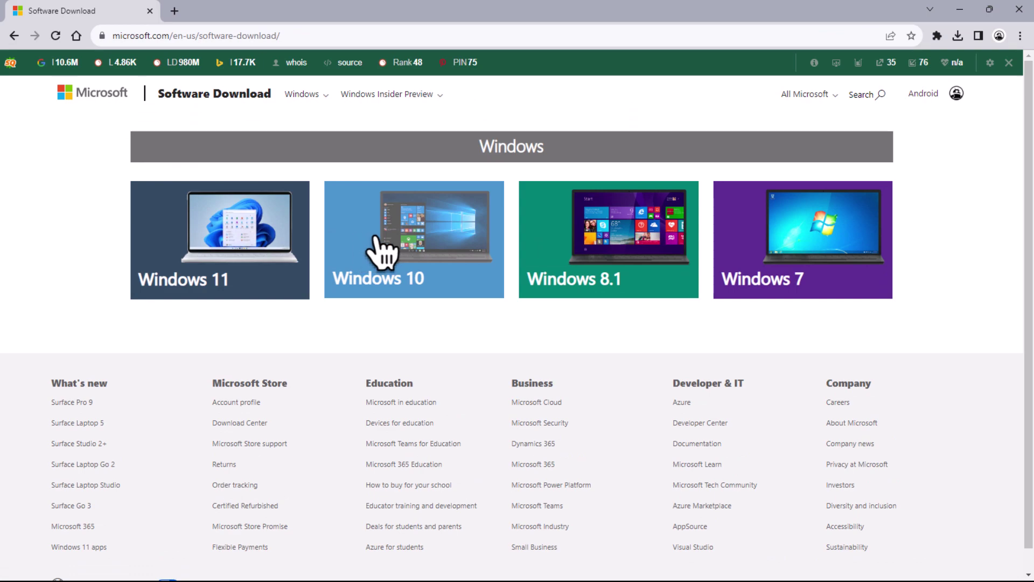
{"action": "left_click", "coordinate": [377, 236]}
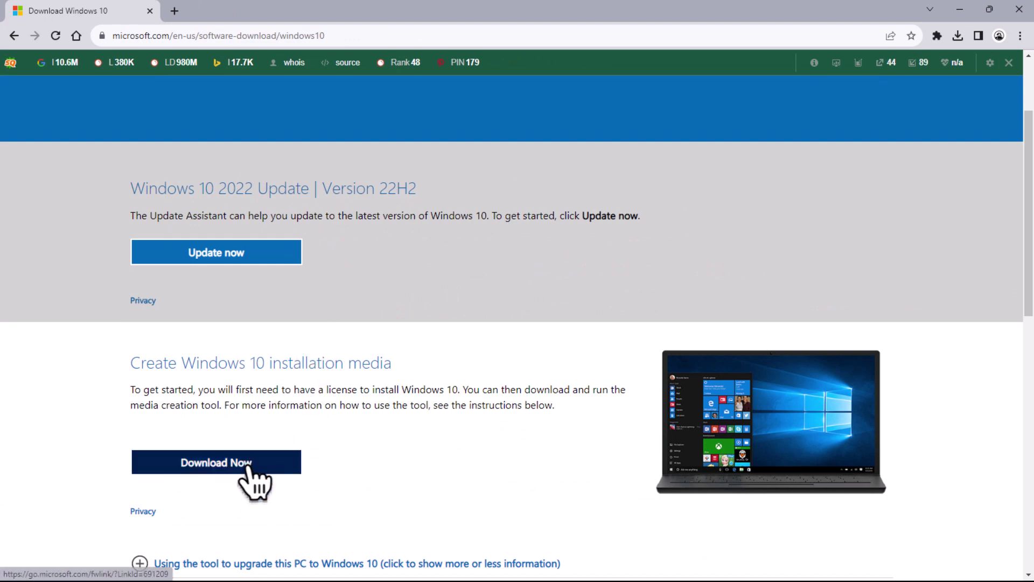
Download and run the Windows 10 media creation tool, accepting its license terms
{"action": "left_click", "coordinate": [247, 464]}
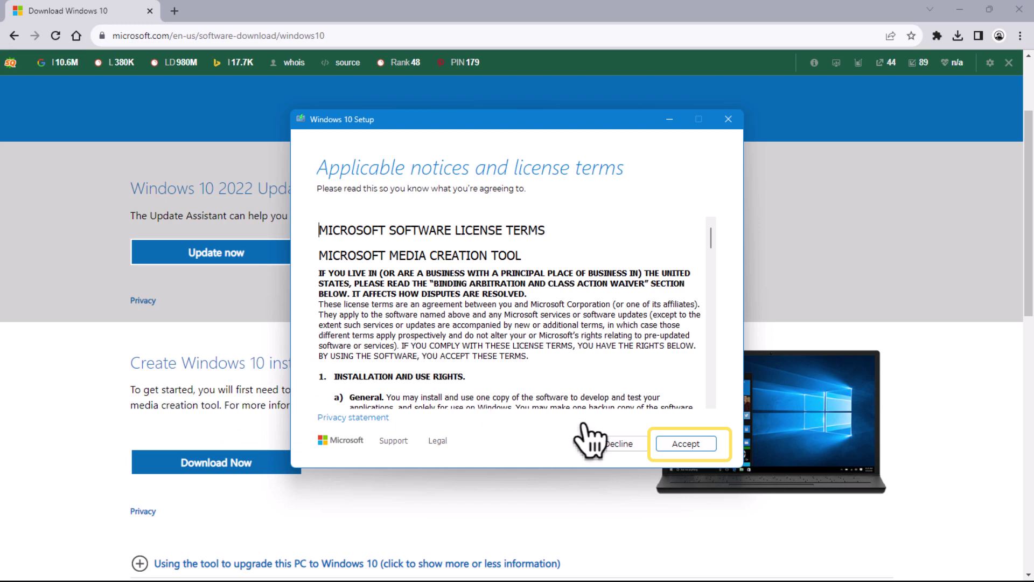
{"action": "left_click", "coordinate": [683, 444]}
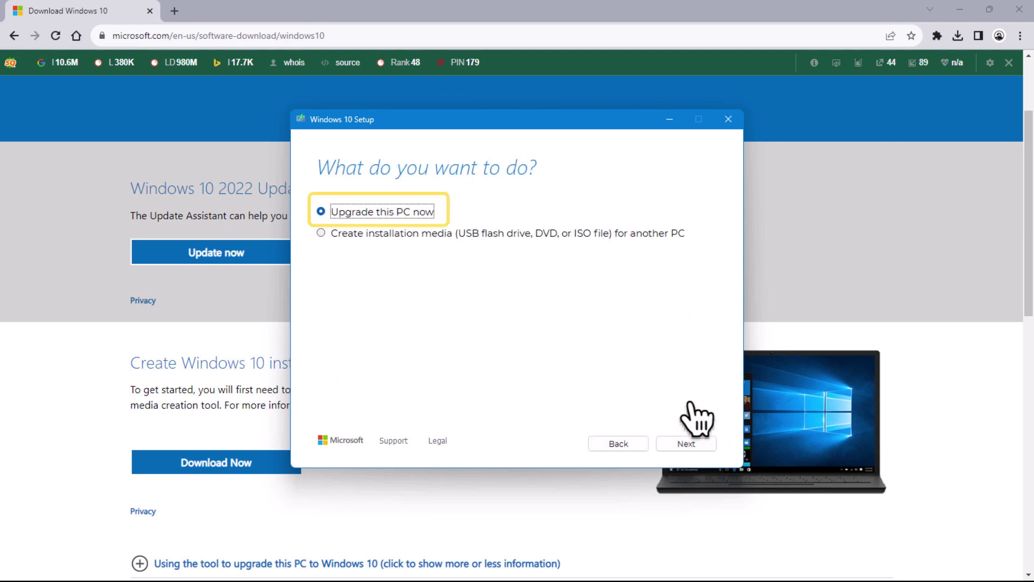
Choose Upgrade this PC now, keep nothing, and start the Windows 10 Pro install
{"action": "left_click", "coordinate": [674, 447]}
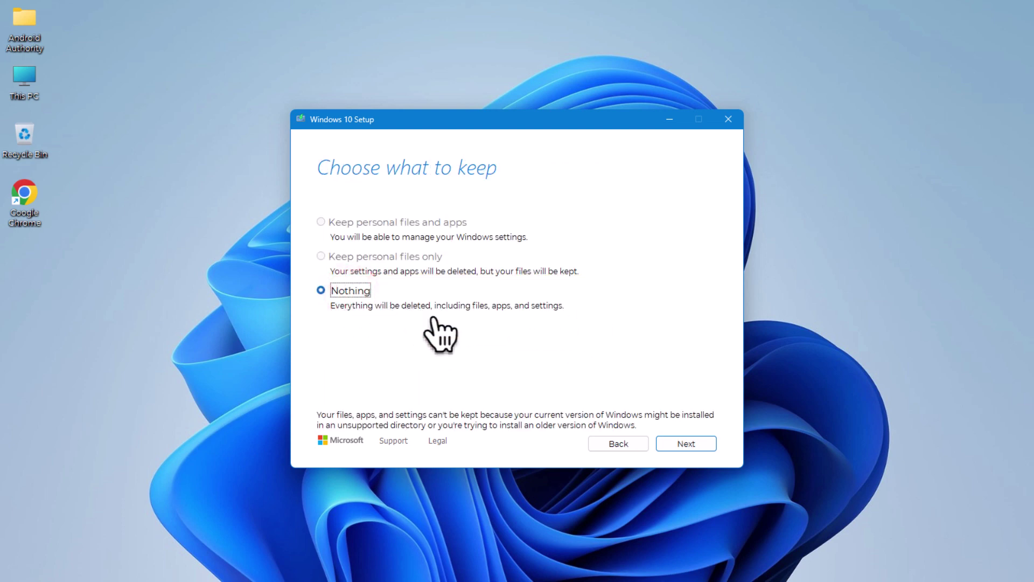
{"action": "left_click", "coordinate": [671, 446]}
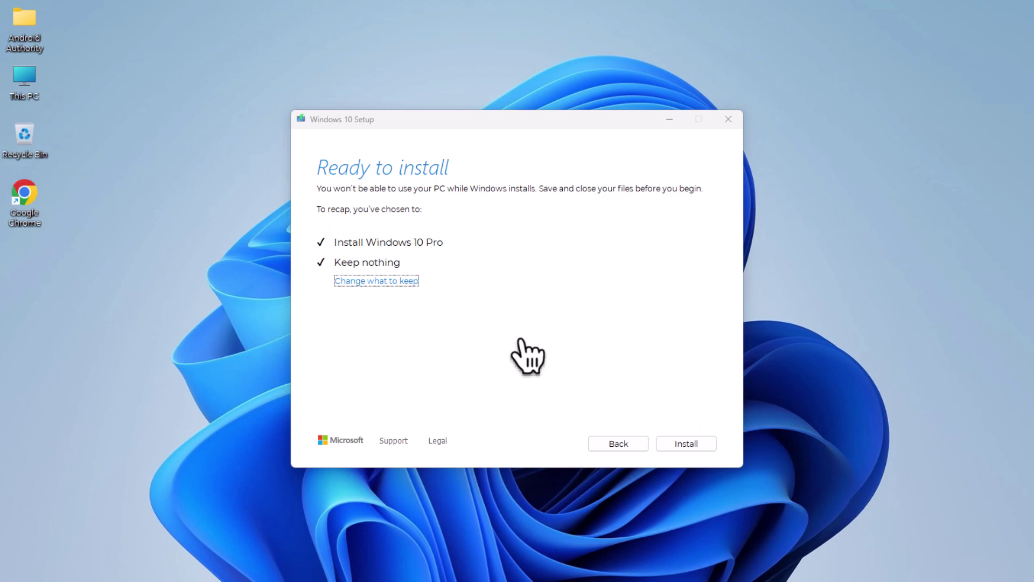
{"action": "left_click", "coordinate": [686, 443]}
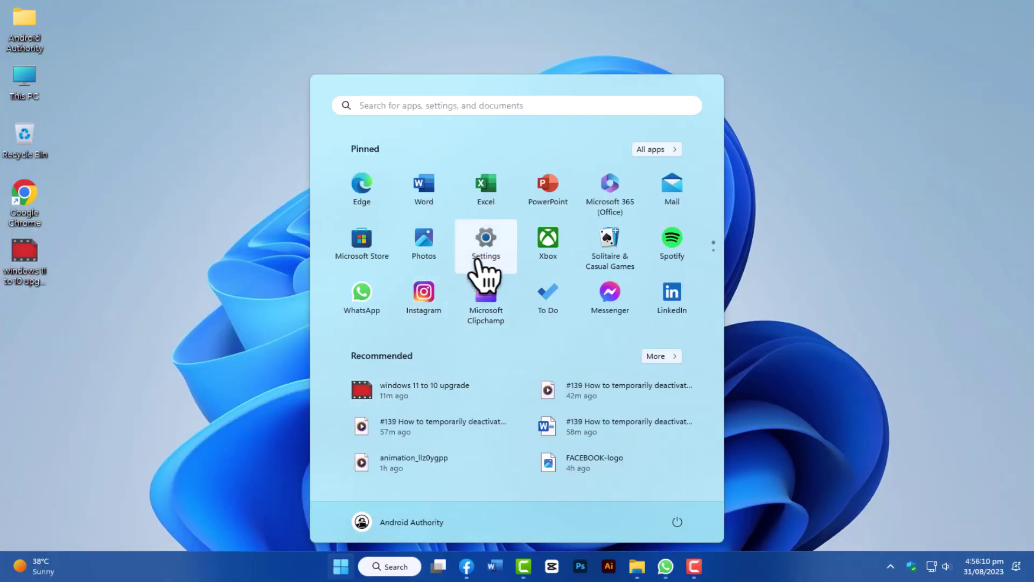
Launch the Settings app from the Windows 11 Start menu
{"action": "left_click", "coordinate": [480, 246]}
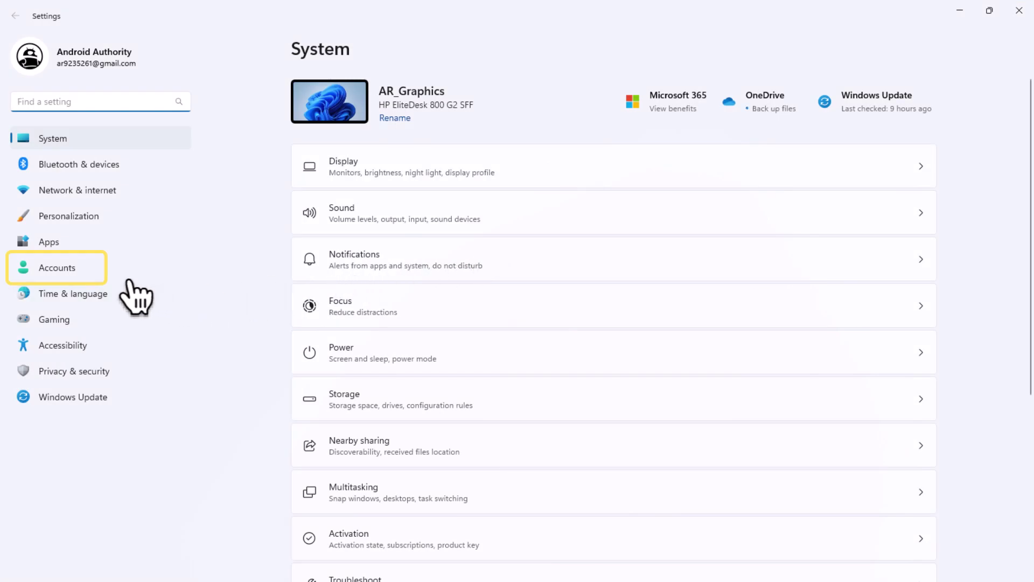
Go to Accounts > Email & accounts in Settings, reopening Settings along the way
{"action": "left_click", "coordinate": [90, 268]}
{"action": "left_click", "coordinate": [489, 311]}
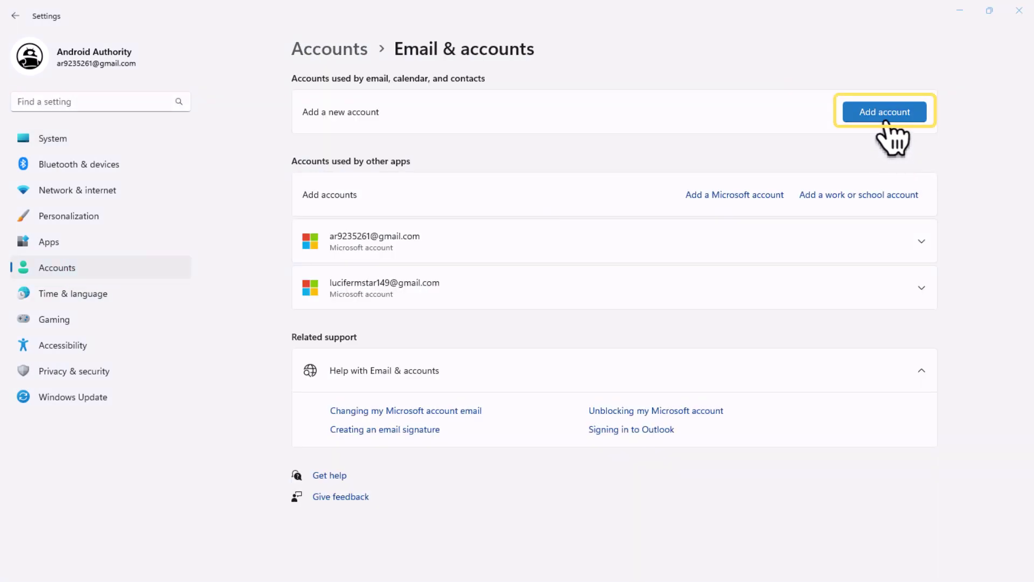
{"action": "left_click", "coordinate": [885, 113]}
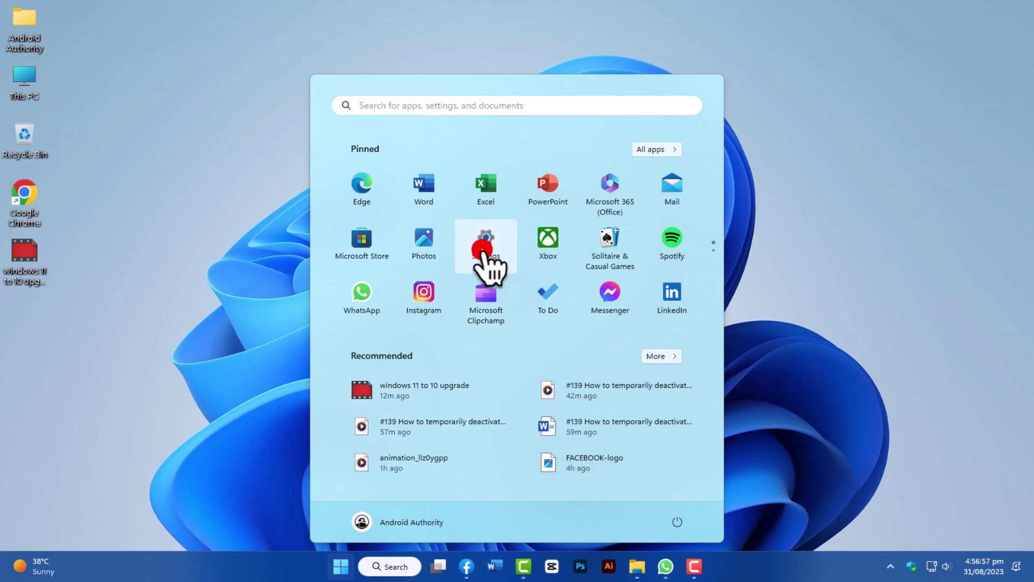
{"action": "left_click", "coordinate": [485, 255]}
{"action": "left_click", "coordinate": [86, 267]}
{"action": "left_click", "coordinate": [390, 317]}
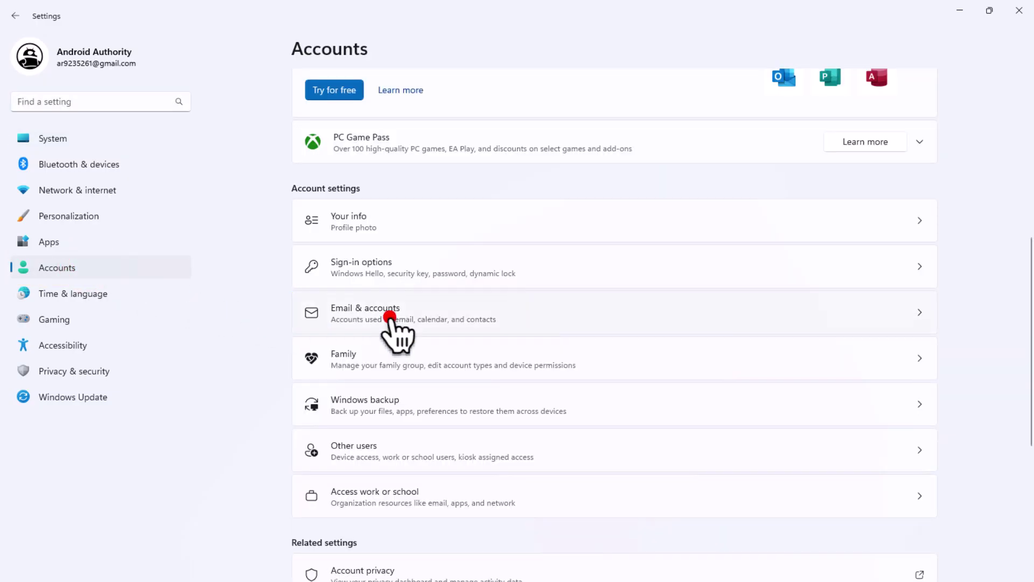
Remove the second Microsoft account and confirm with Yes
{"action": "left_click", "coordinate": [428, 291]}
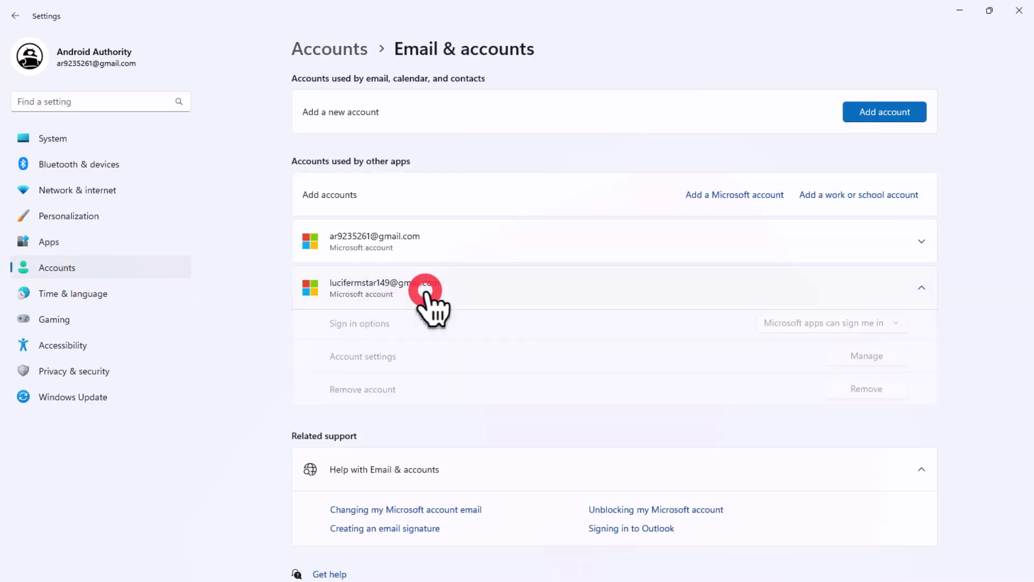
{"action": "left_click", "coordinate": [841, 393]}
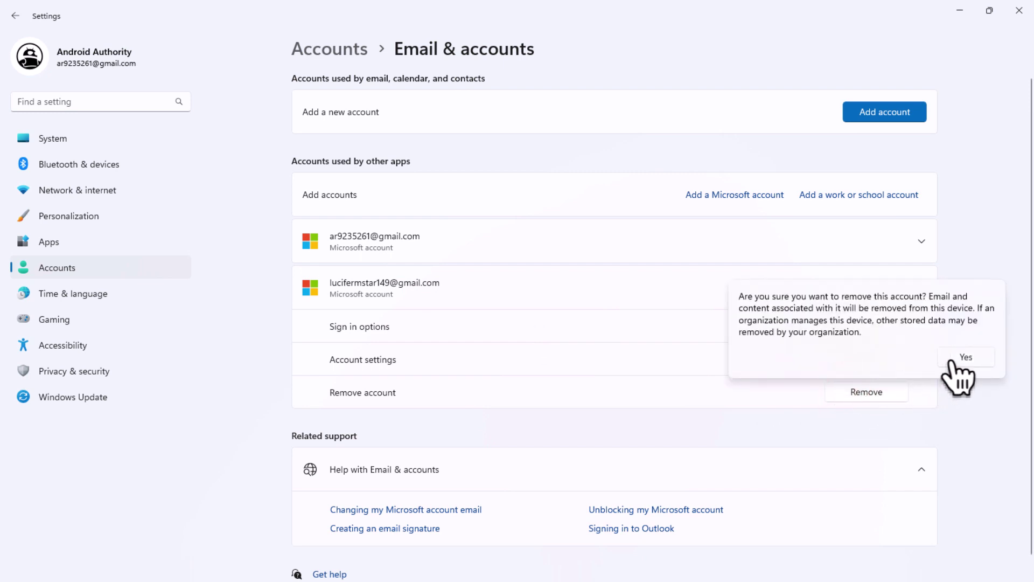
{"action": "left_click", "coordinate": [959, 364]}
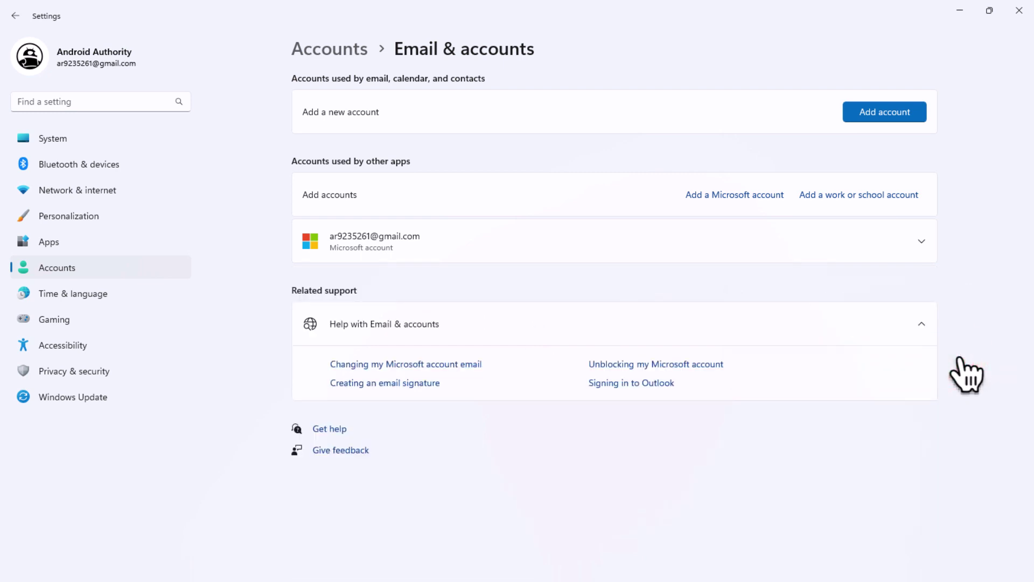